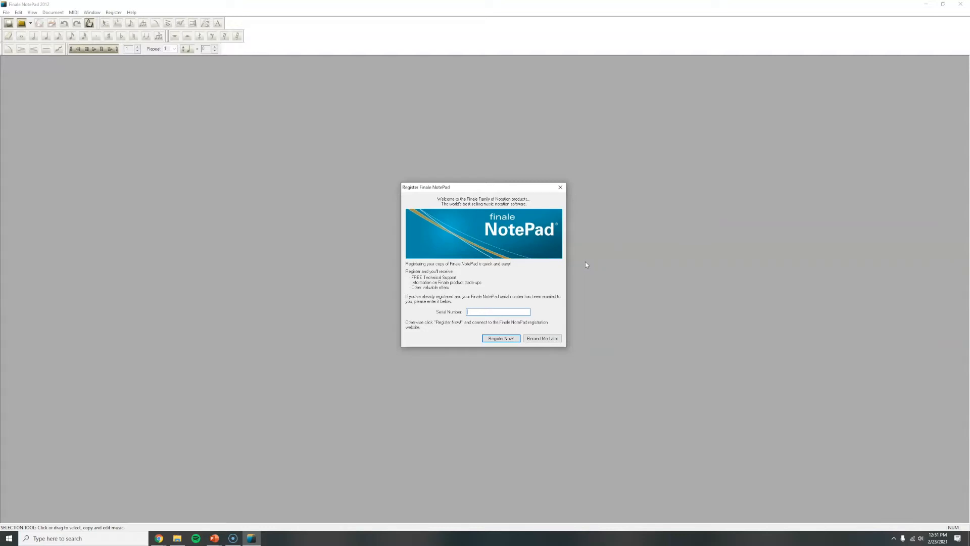
Step: Postpone the registration reminder, title the new document "Masterpiece" and enter the composer's full name
click(547, 338)
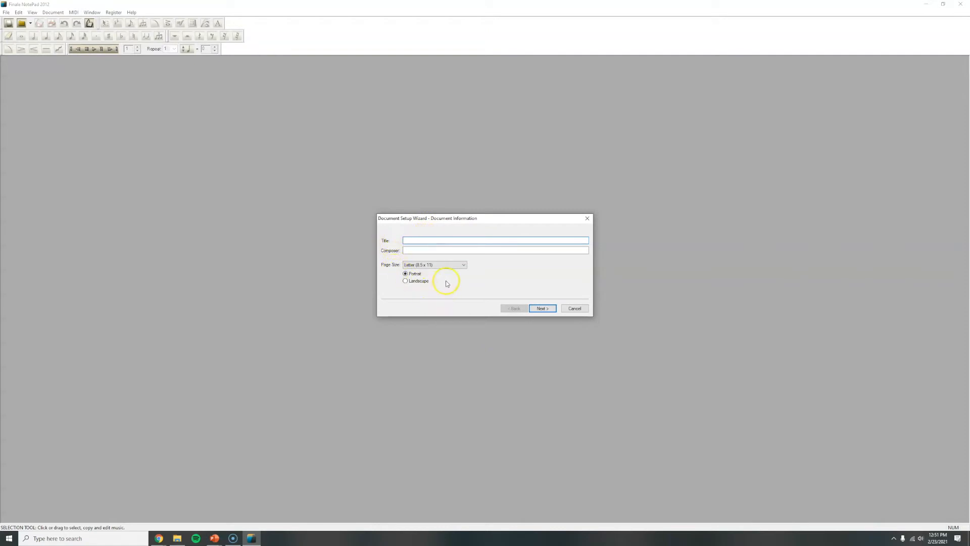
click(425, 238)
text(Masterpiece)
click(452, 250)
text(Omar Blanco)
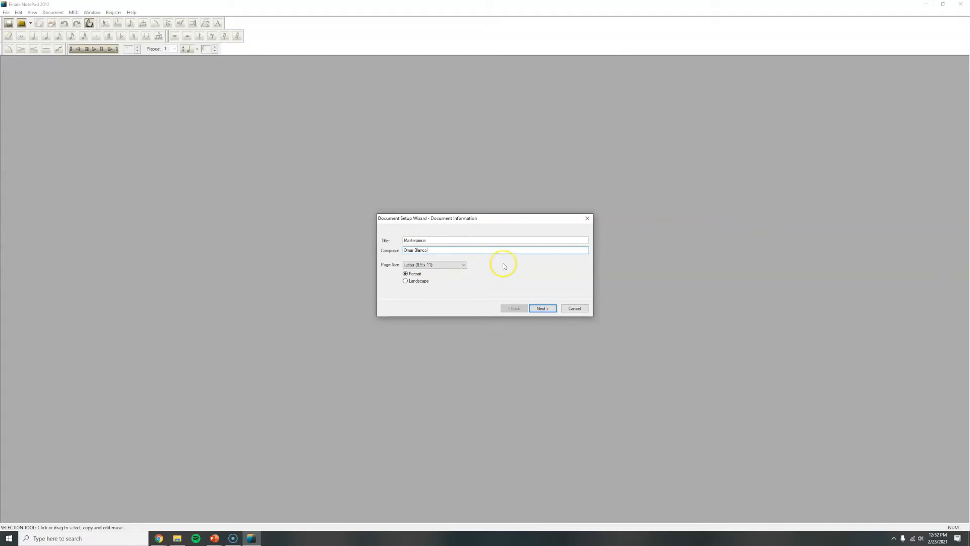
Step: Set the page size to Letter (8.5 x 11) in portrait orientation and continue to the instrument selection
click(462, 265)
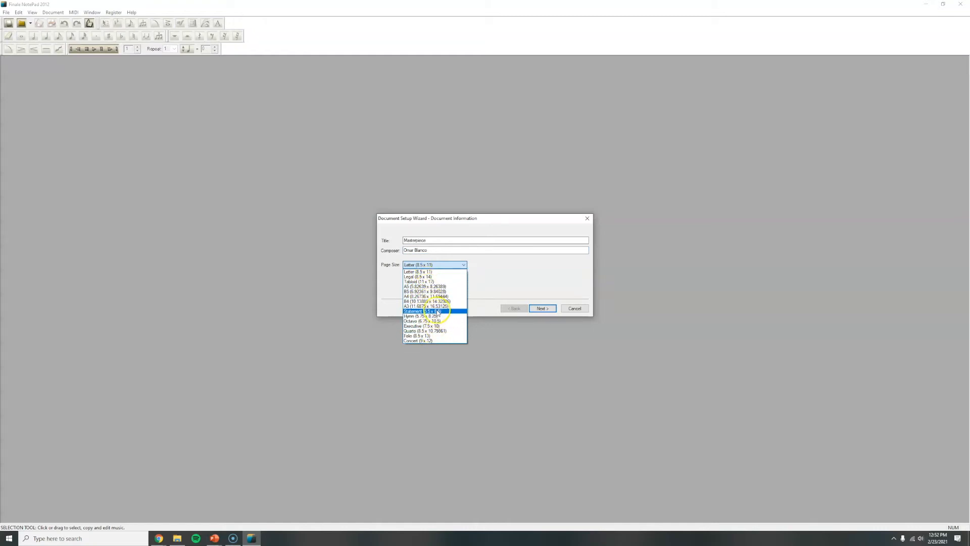
click(438, 321)
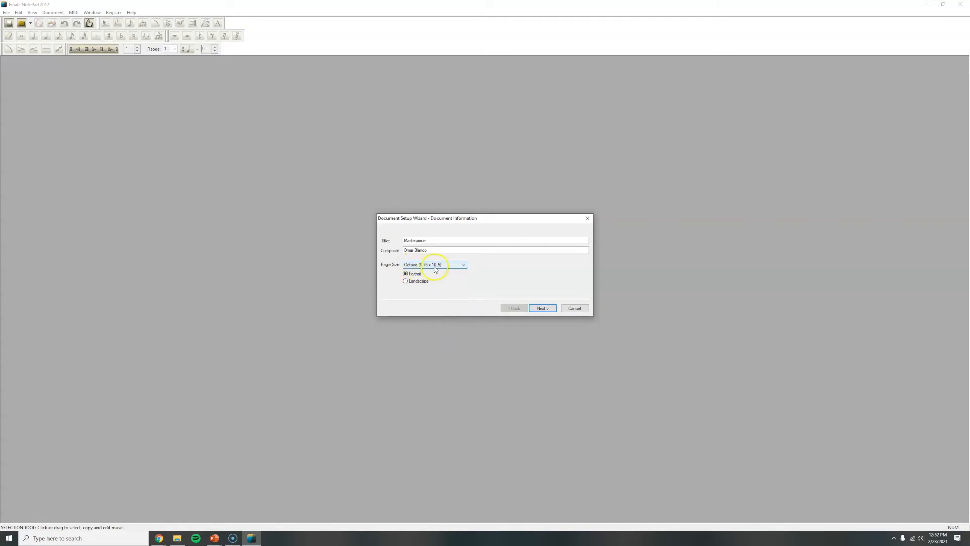
click(435, 266)
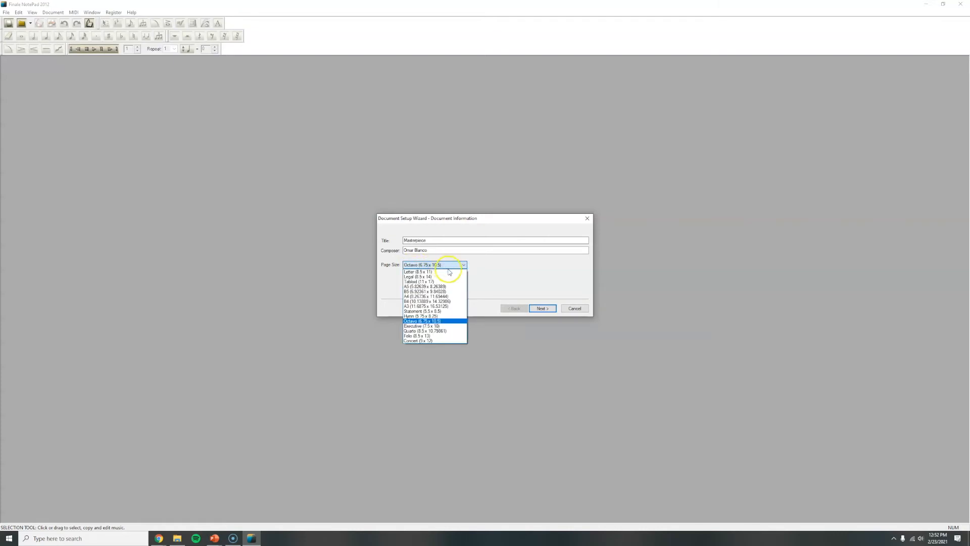
click(450, 273)
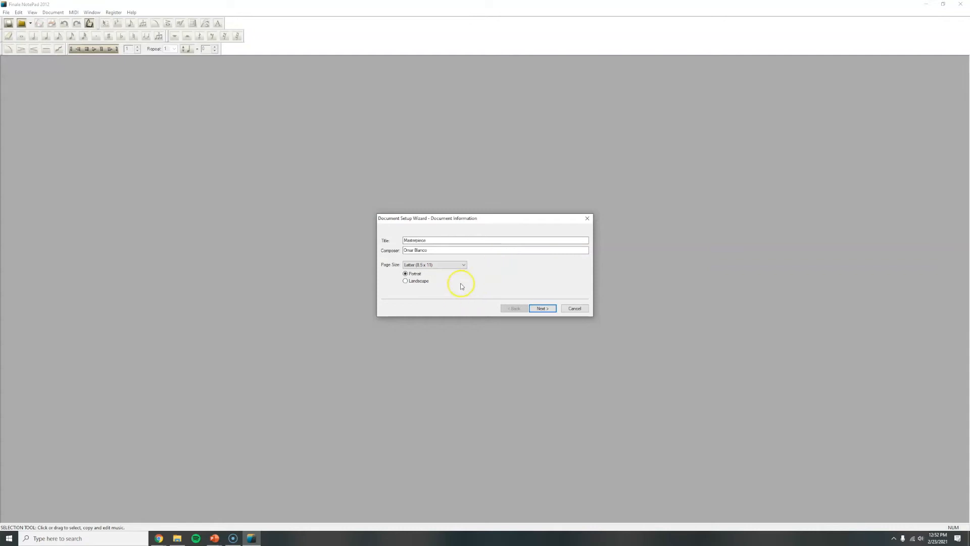
click(421, 282)
click(414, 275)
click(552, 307)
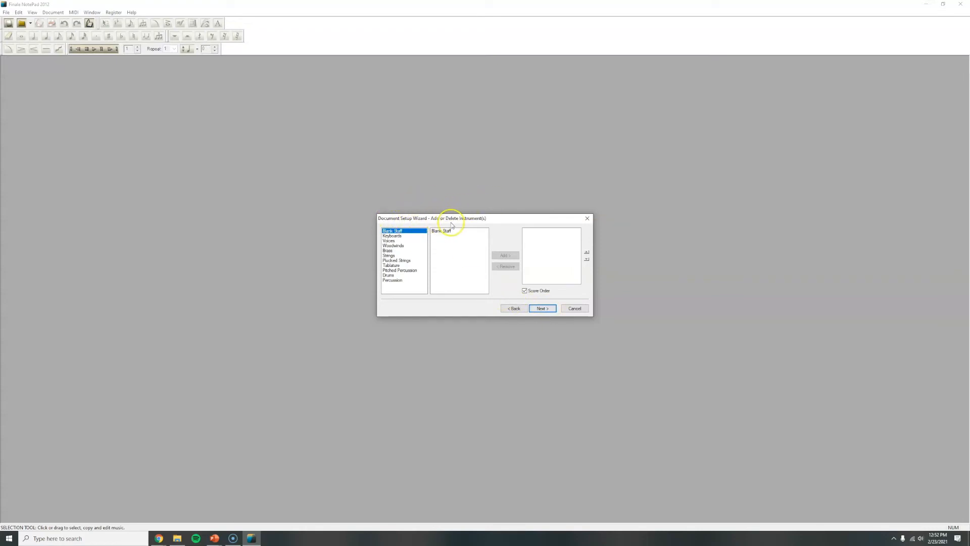
Step: Look through the instrument categories from Keyboards to Percussion, including the Brass and Woodwinds lists
click(403, 236)
click(402, 241)
click(401, 246)
click(399, 251)
click(397, 255)
click(395, 261)
click(394, 265)
click(391, 271)
click(389, 275)
click(391, 279)
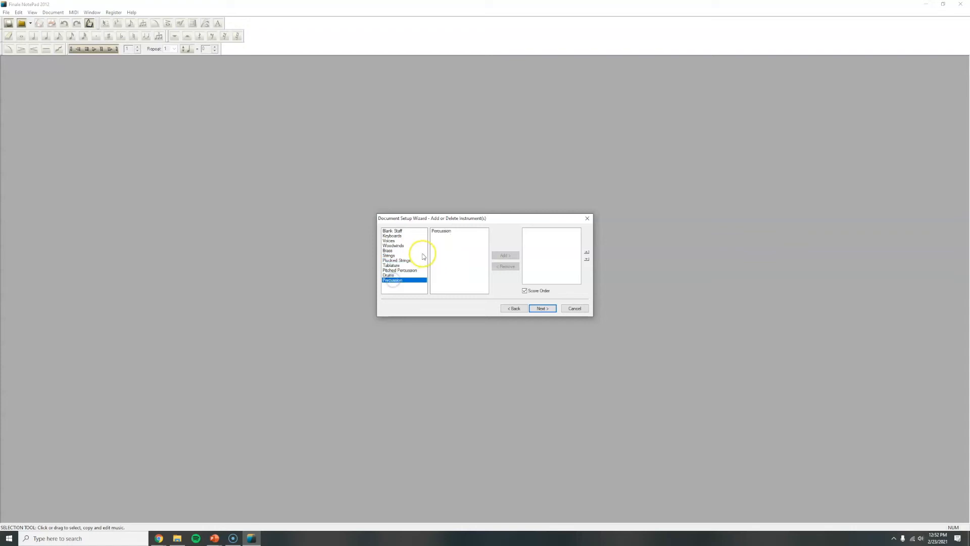
click(390, 251)
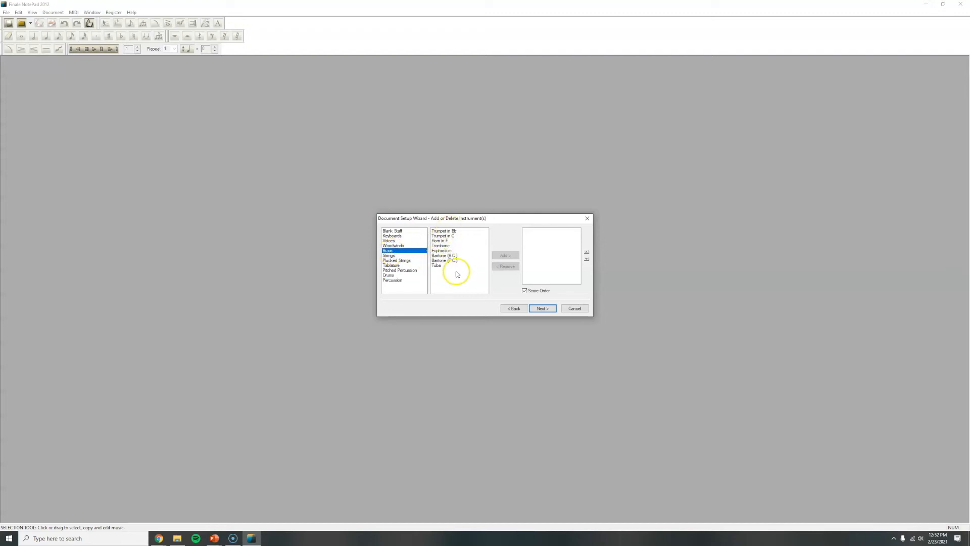
click(408, 246)
click(447, 246)
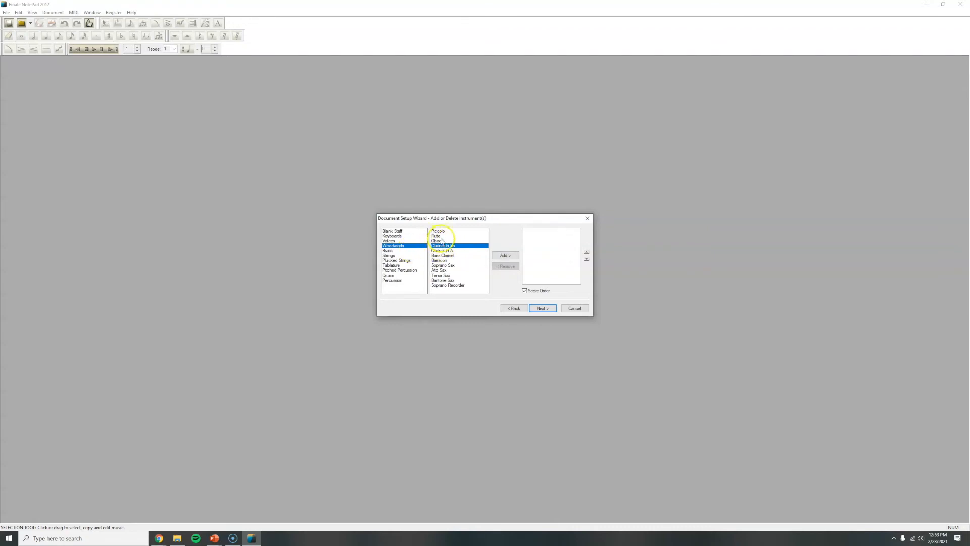
Step: Add Trumpet in Bb from the Brass category to the score and continue to the score settings
click(403, 250)
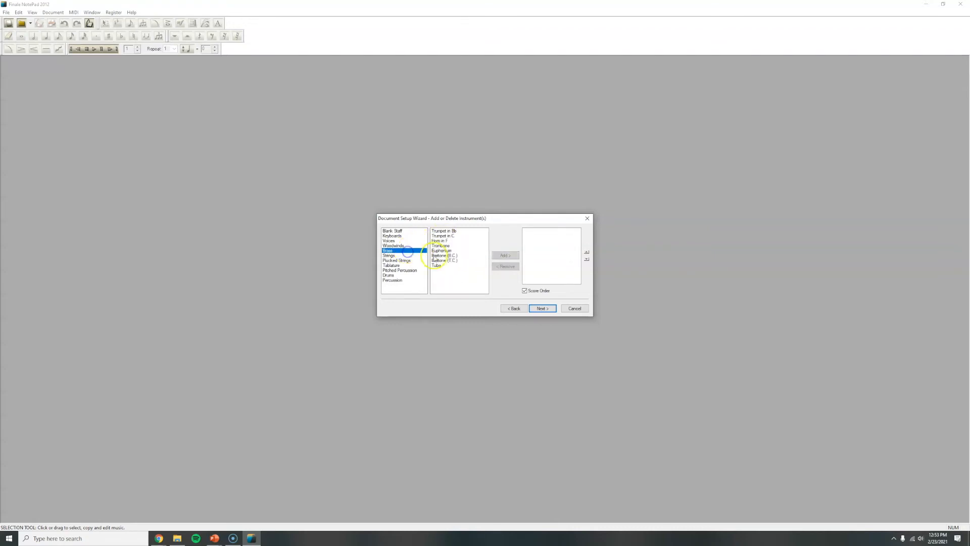
click(441, 231)
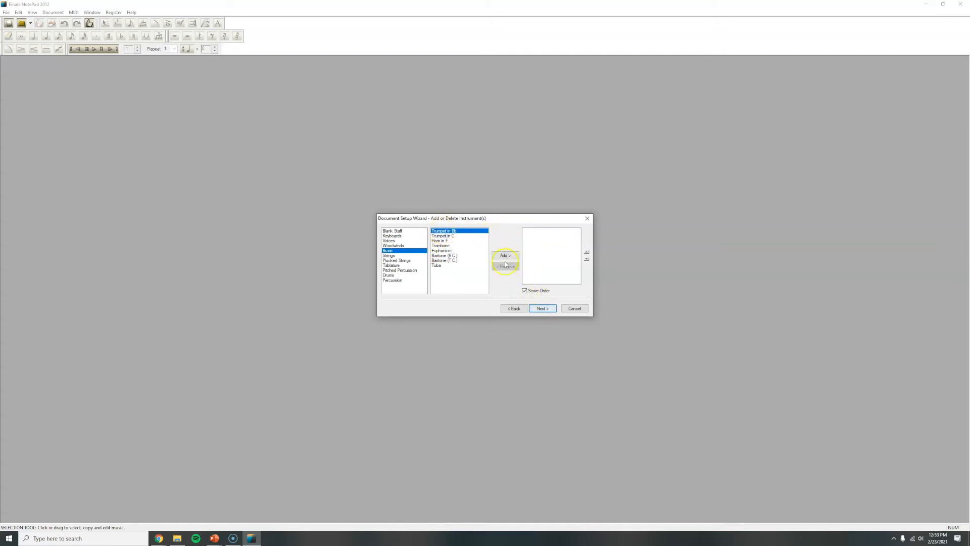
click(506, 256)
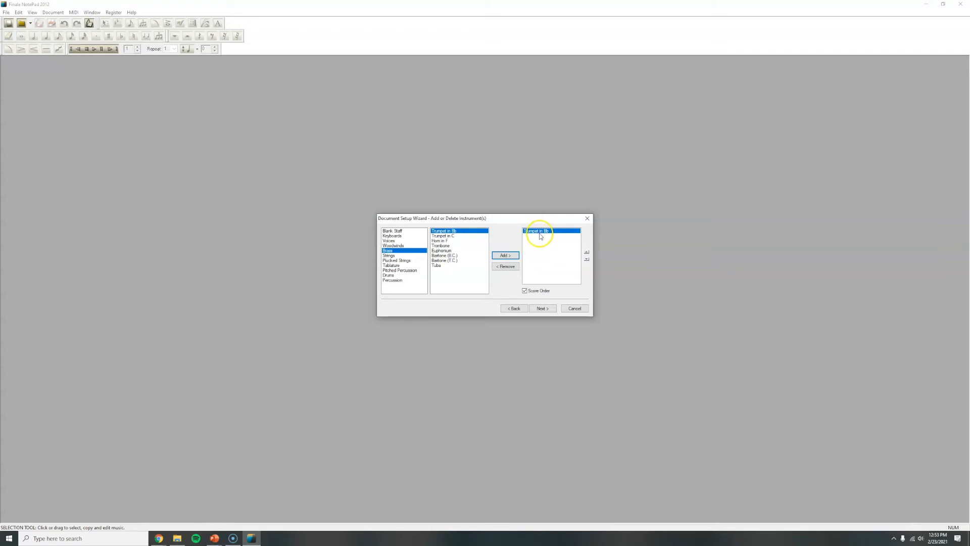
click(542, 308)
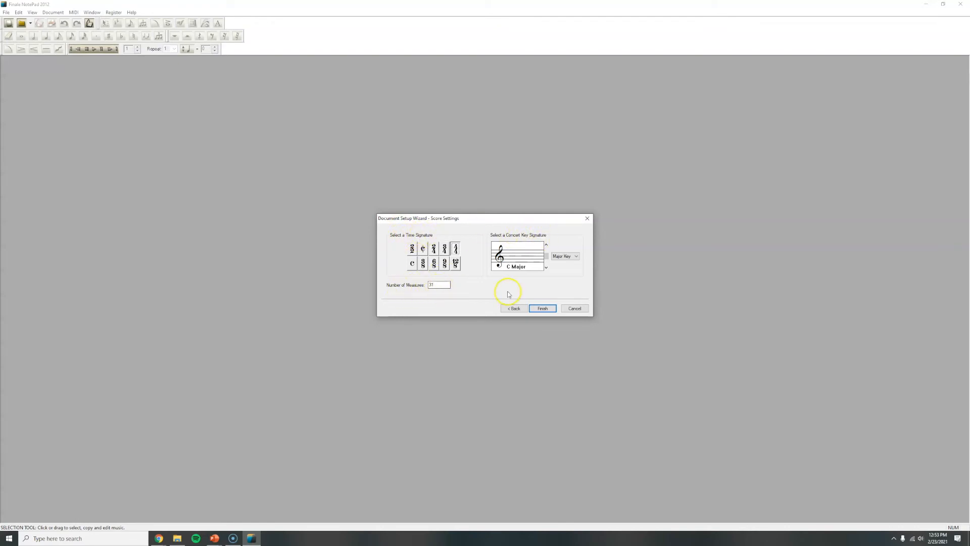
Step: Try out each of the available time signatures, finishing with 4/4 selected
click(411, 249)
click(425, 250)
click(433, 249)
click(445, 250)
click(455, 249)
click(412, 264)
click(424, 267)
click(434, 265)
click(445, 266)
click(459, 264)
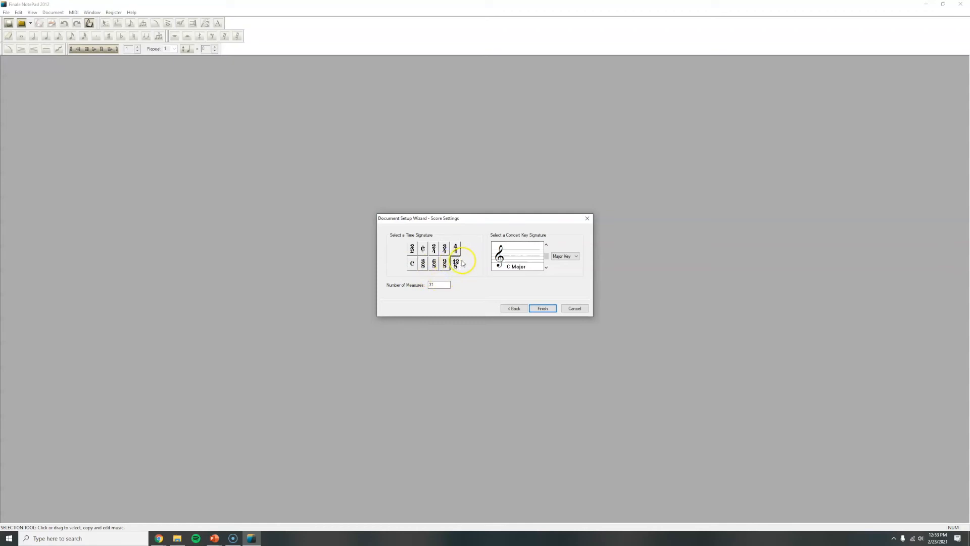
click(435, 264)
click(456, 251)
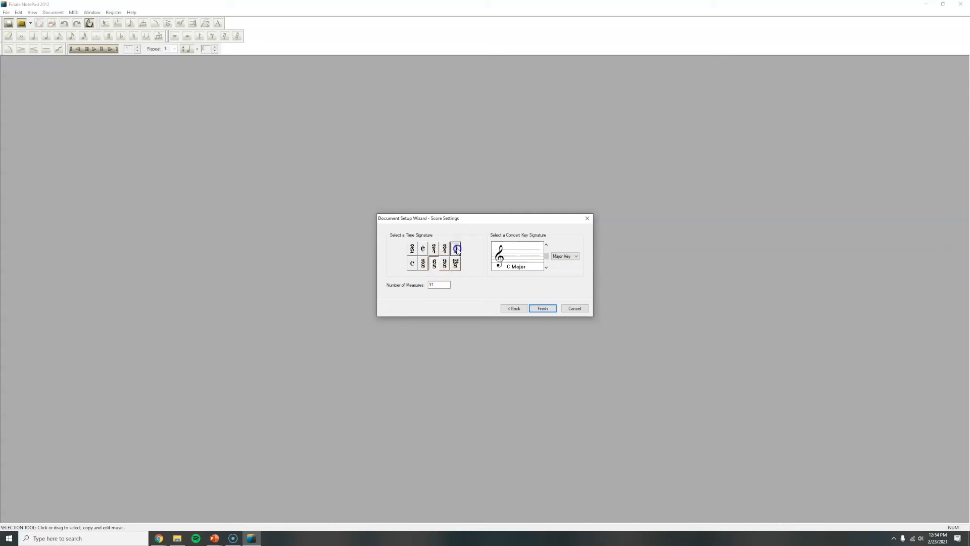
Step: Try out different concert key signatures in both major and minor, including G Minor and A Minor
click(547, 258)
mouse_move(547, 258)
mouse_down()
mouse_move(547, 246)
mouse_move(550, 266)
mouse_up()
drag(549, 266, 550, 258)
drag(546, 258, 546, 259)
click(560, 256)
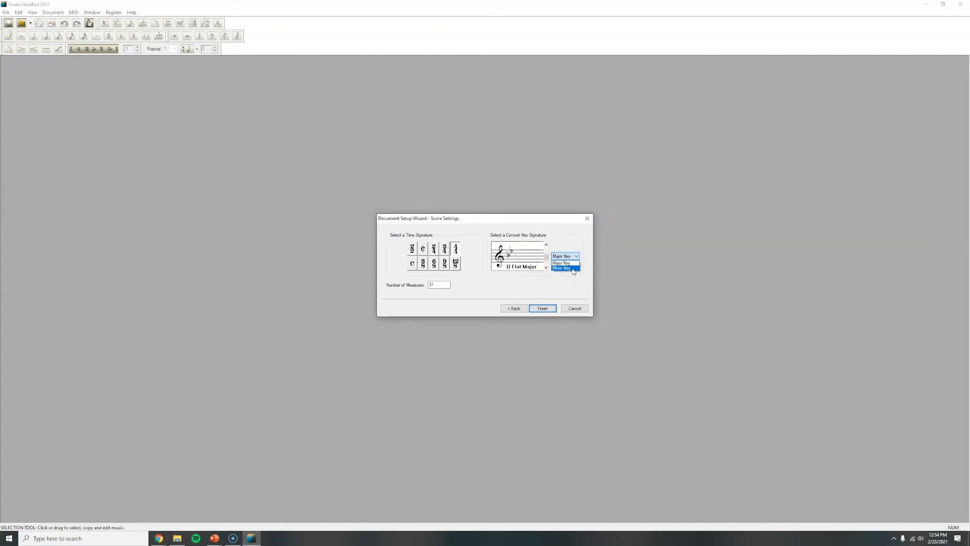
click(573, 268)
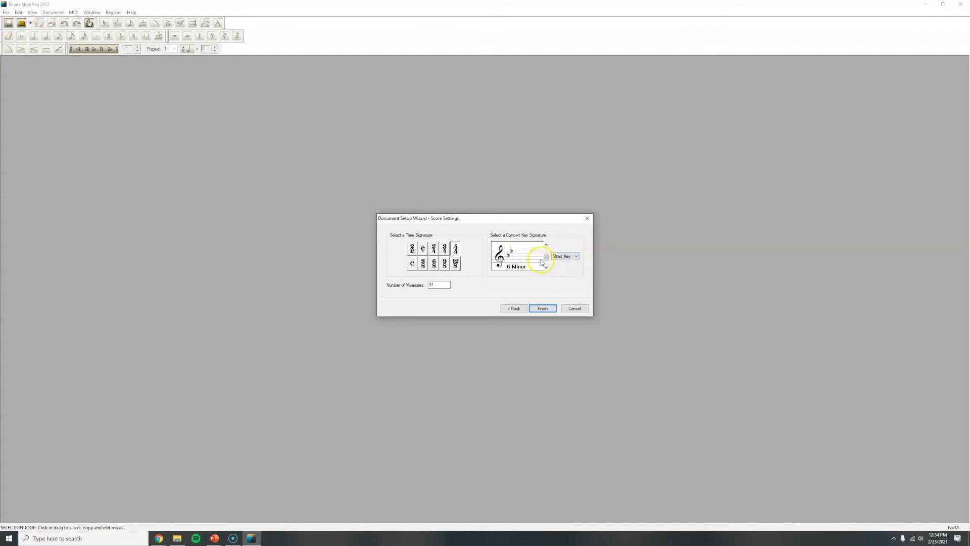
click(557, 257)
click(548, 259)
drag(547, 259, 548, 256)
click(562, 257)
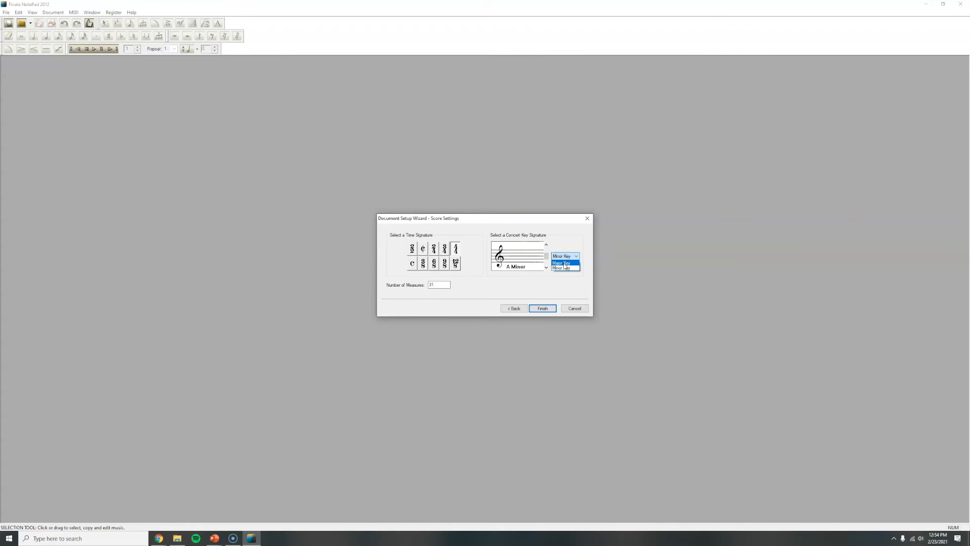
Step: Set the concert key signature to B Flat Major and finish the document setup to create the score
click(561, 263)
click(546, 268)
click(547, 269)
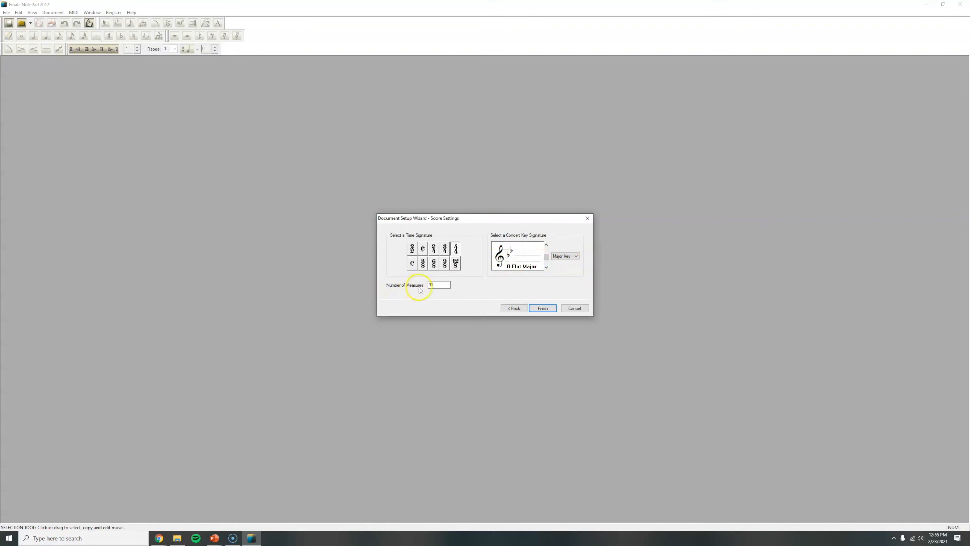
double_click(439, 285)
click(543, 308)
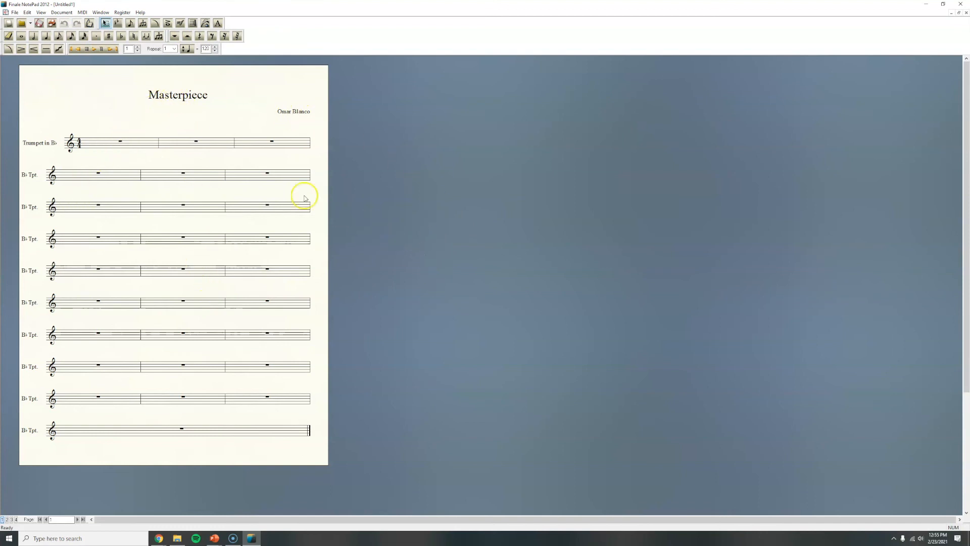
Step: Save the score as "Masterpiece" in the Finale Files folder as a Finale Notation File
click(15, 13)
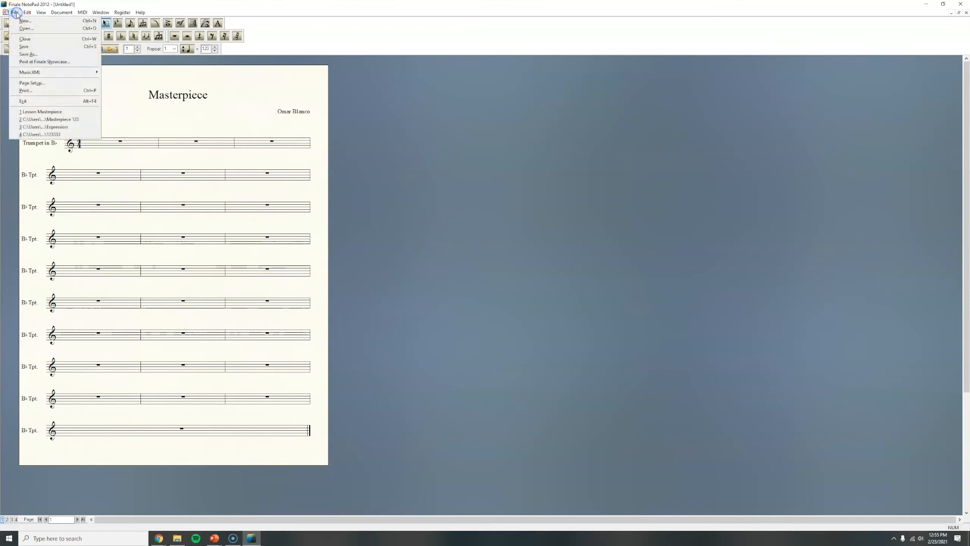
click(31, 47)
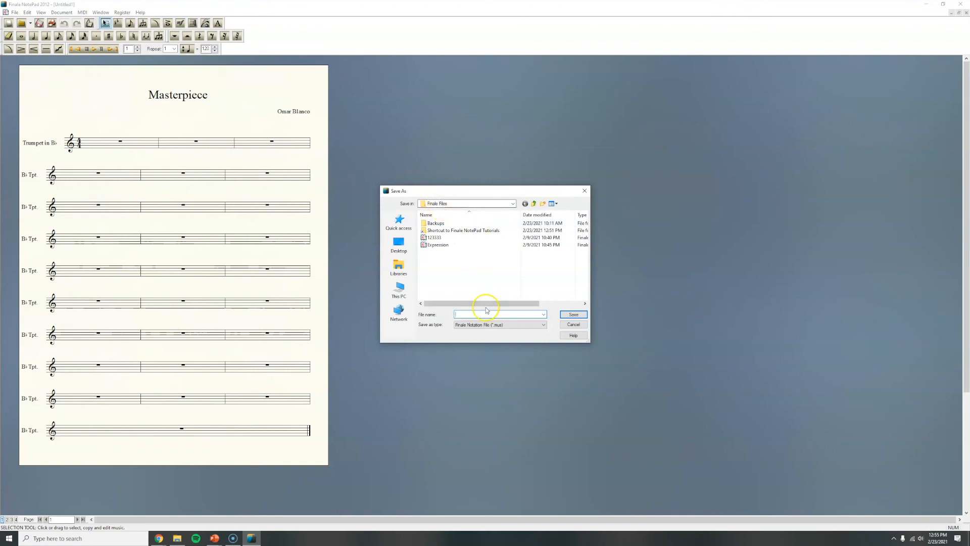
text(Masterpiece)
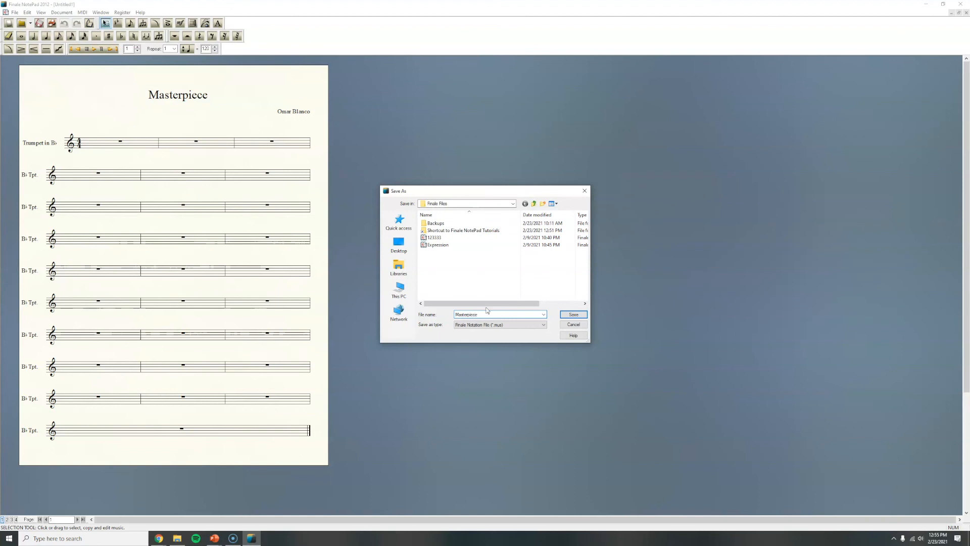
click(573, 314)
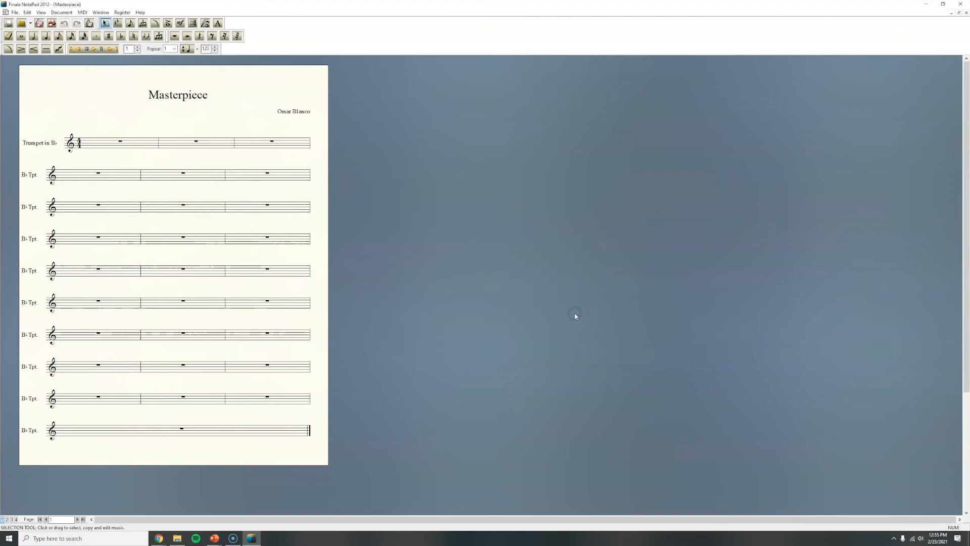